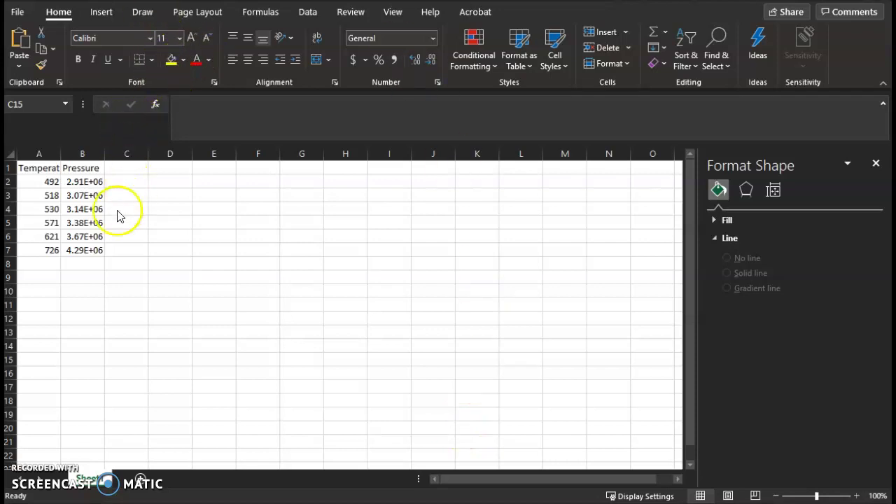
- Inspect the Temperature and Pressure headers and the value in cell B2
click(51, 169)
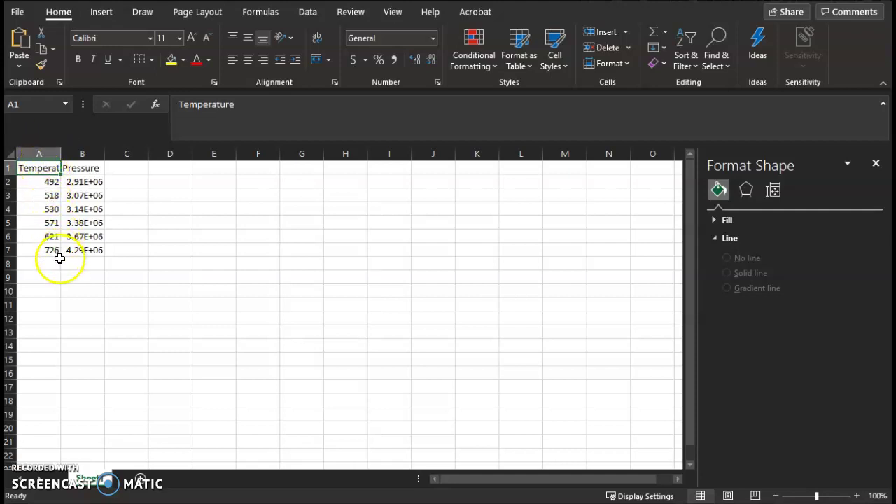
click(92, 168)
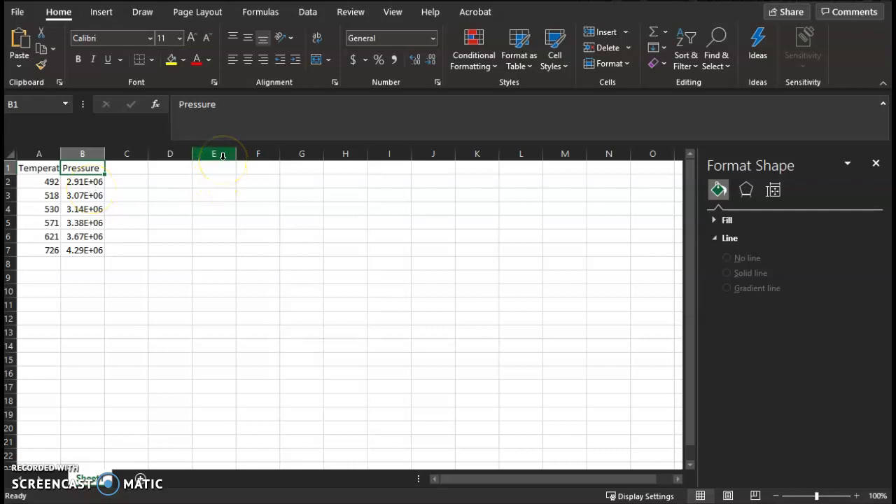
click(210, 206)
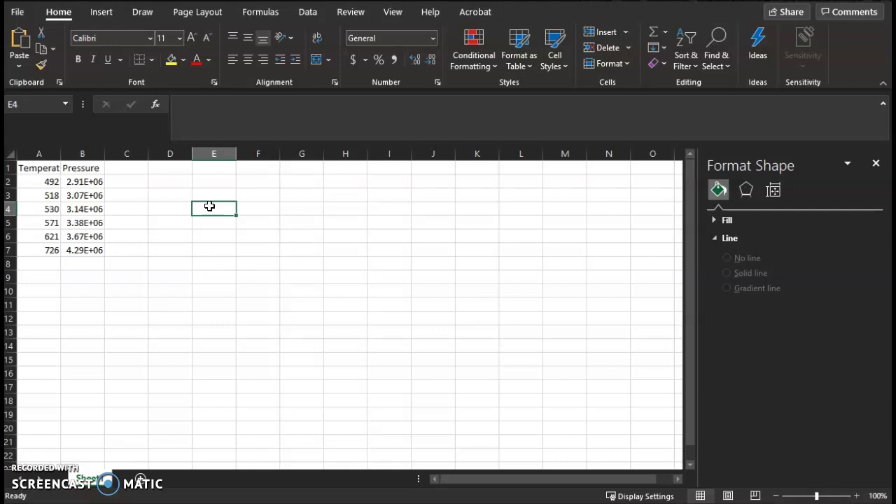
click(75, 181)
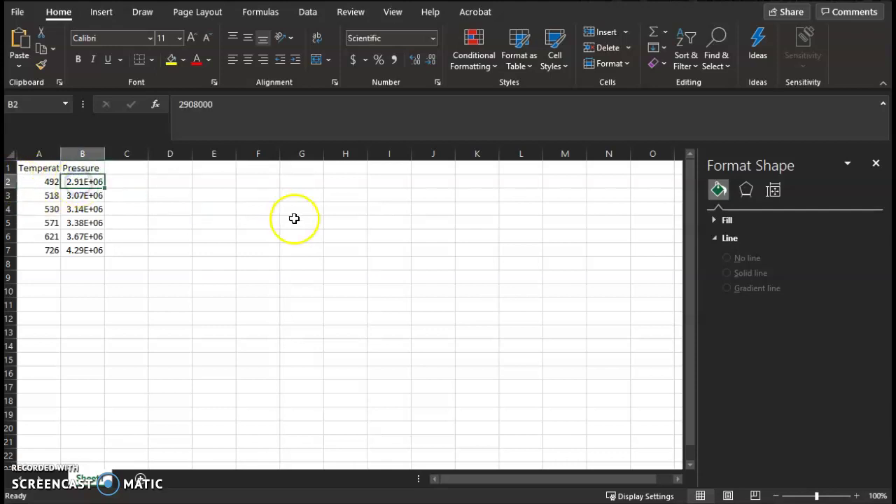
- Enter a test value of 2 in cell E4, then clear it
click(228, 204)
text(2908E3)
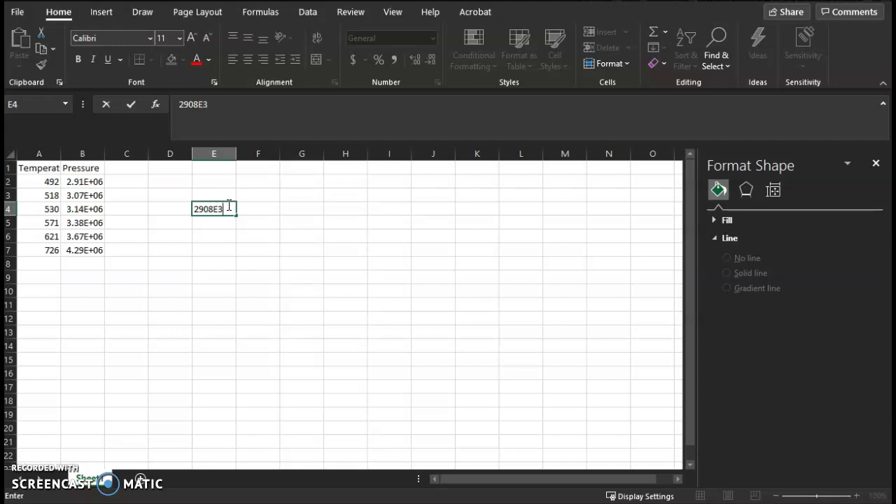
key(Return)
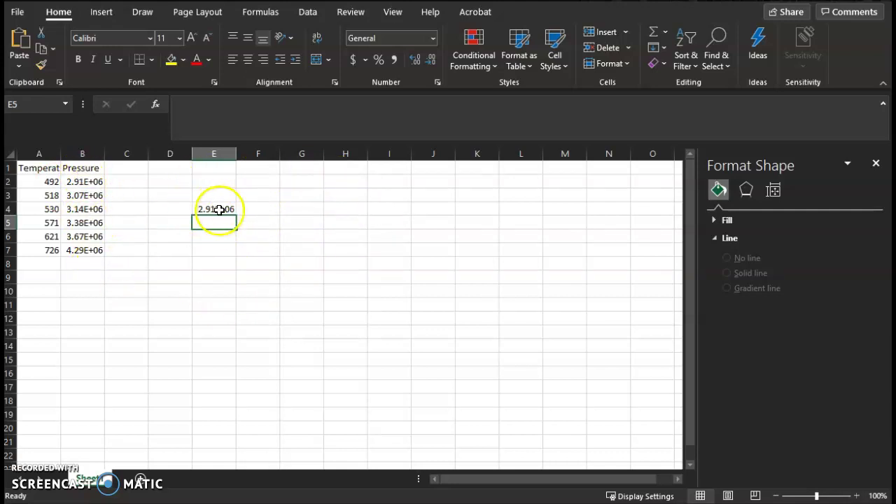
click(220, 210)
key(Delete)
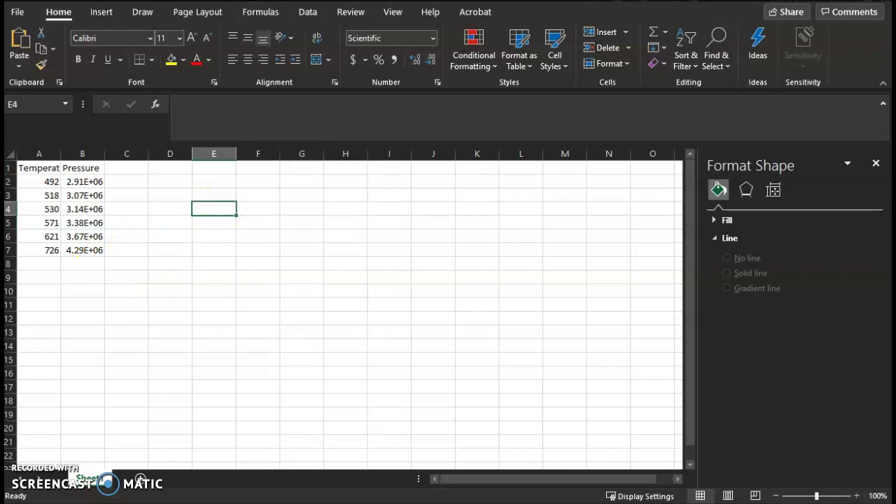
- Insert a plain Scatter chart beside the data and select it
click(100, 12)
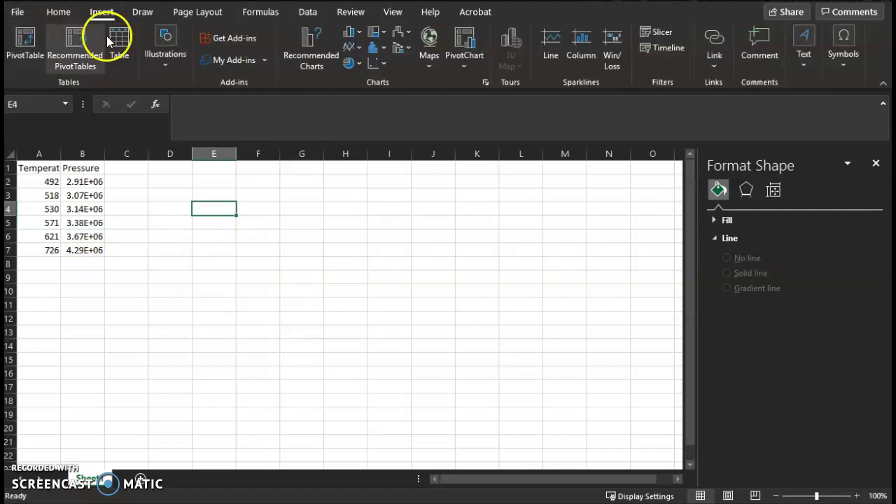
click(375, 66)
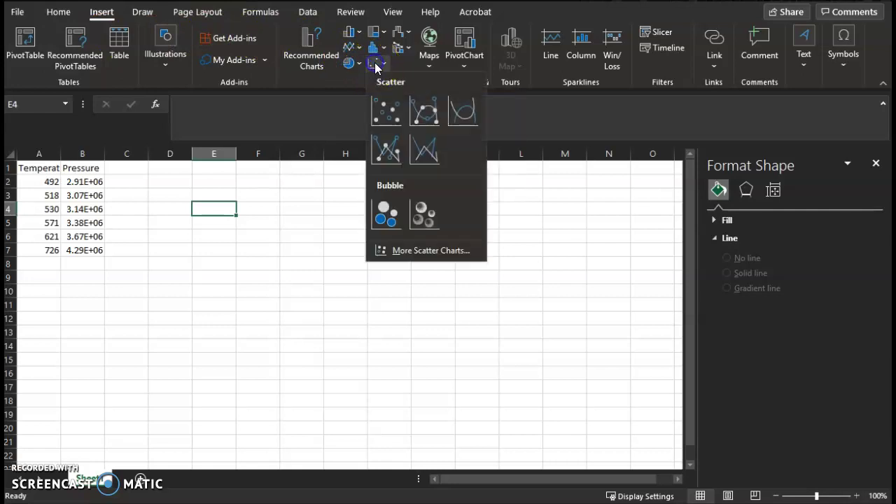
click(376, 116)
click(273, 258)
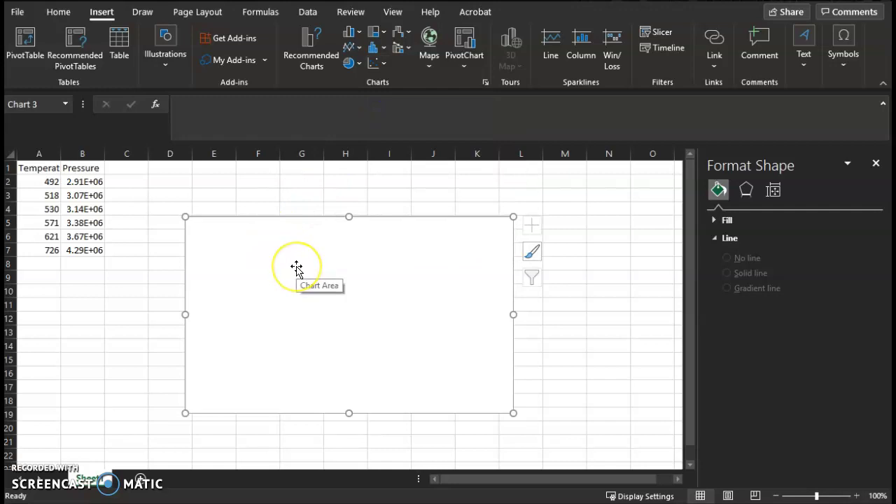
- Open Select Data for the chart, move the dialog aside, and start adding a new series
right_click(241, 266)
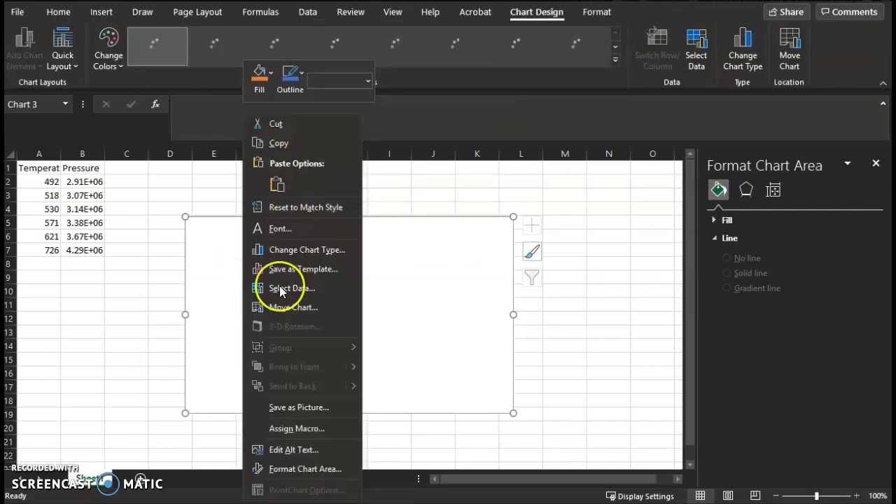
click(280, 288)
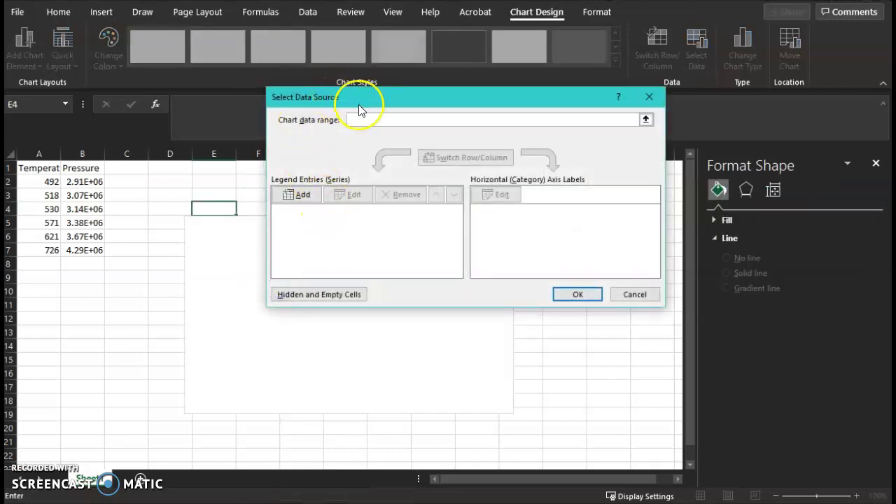
drag(362, 100, 455, 116)
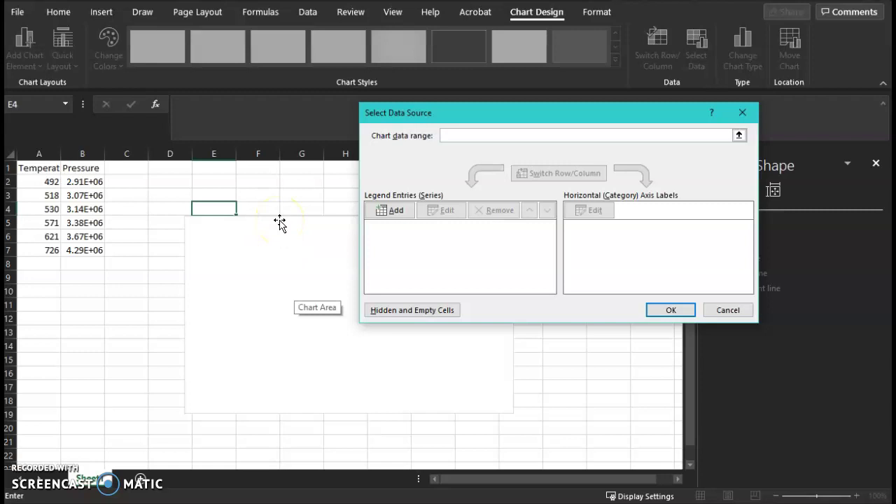
click(375, 230)
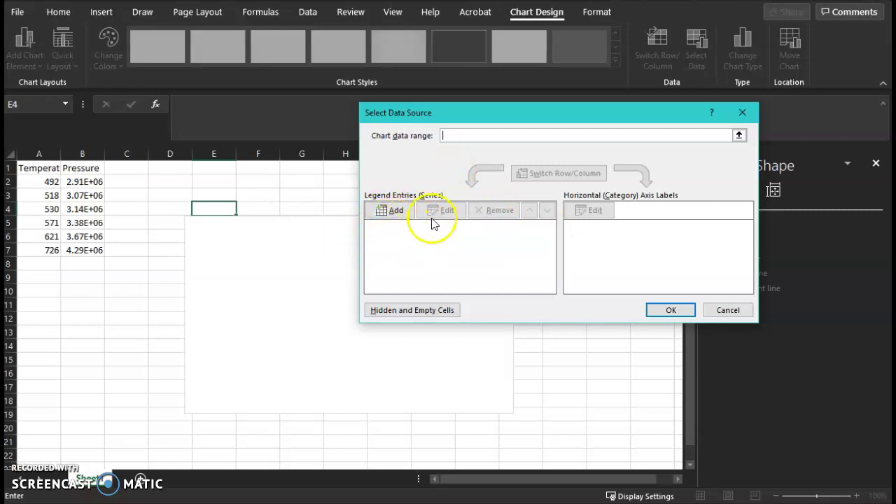
click(391, 211)
- Add series 'Pressure vs Temperature' with X values A2:A7 and Y values B2:B7
click(407, 176)
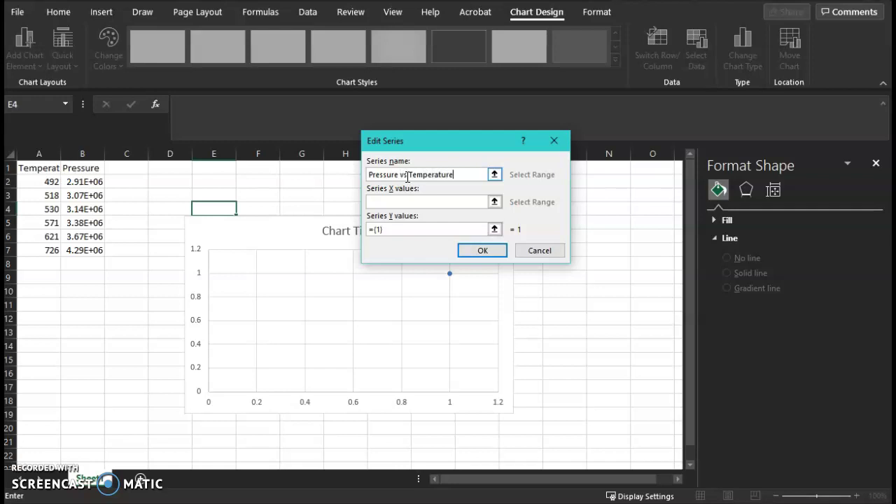
click(400, 201)
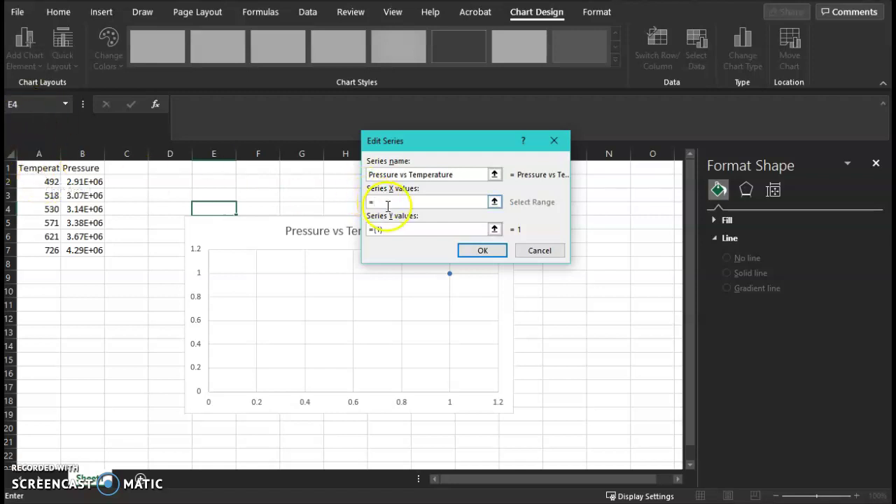
drag(45, 180, 35, 250)
click(465, 230)
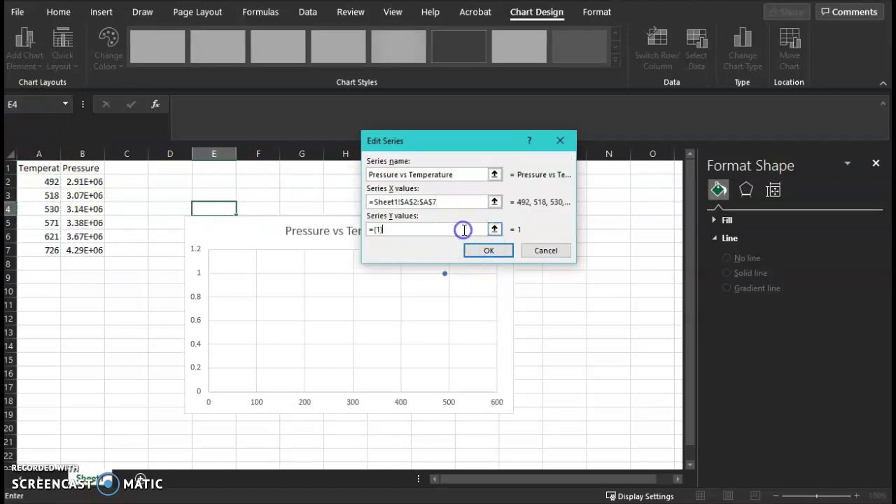
key(BackSpace)
key(BackSpace)
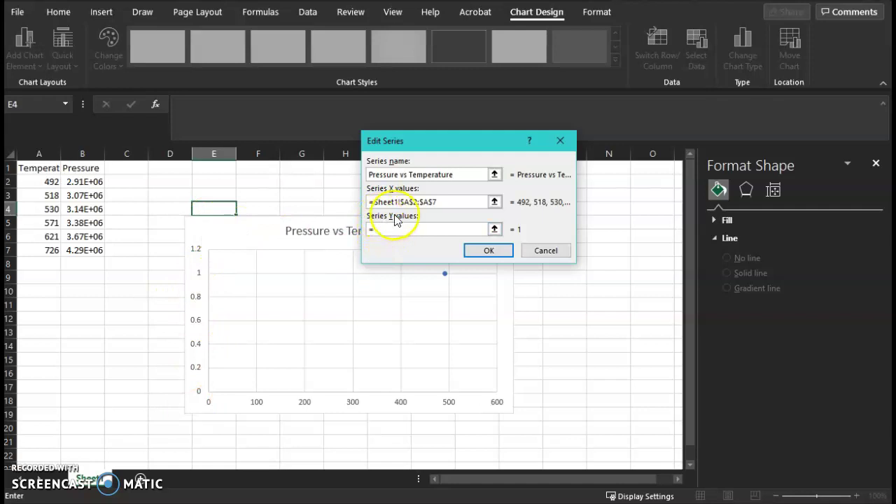
drag(80, 180, 75, 245)
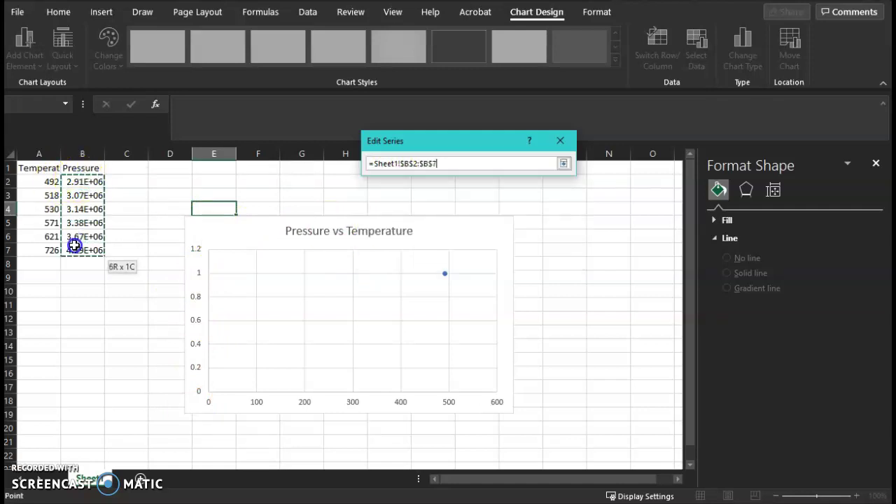
click(478, 251)
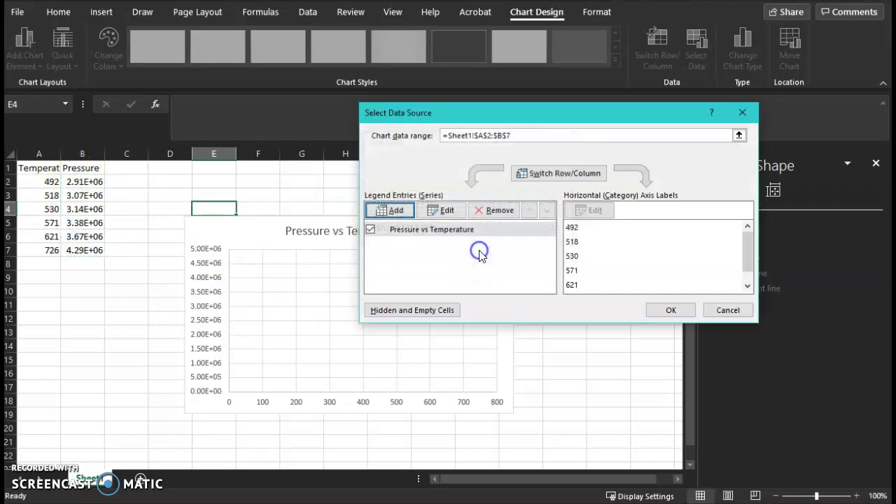
- Close the data source window and turn on Axis Titles for the chart
click(669, 309)
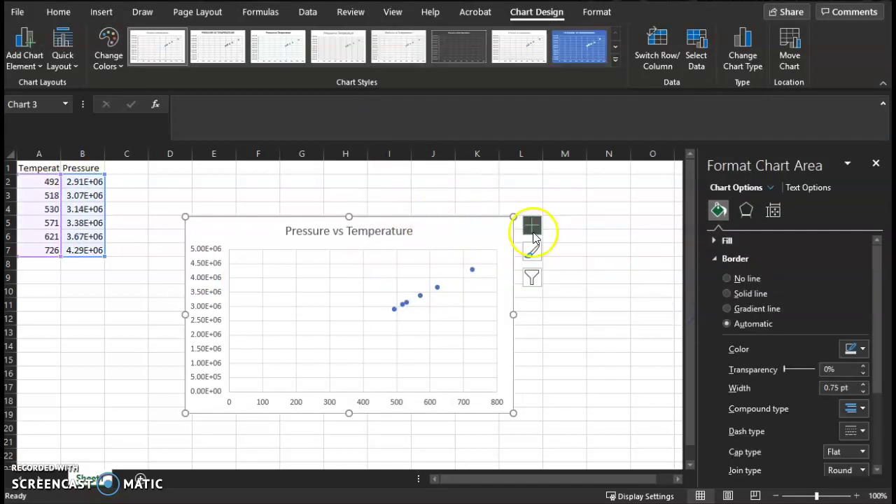
click(532, 225)
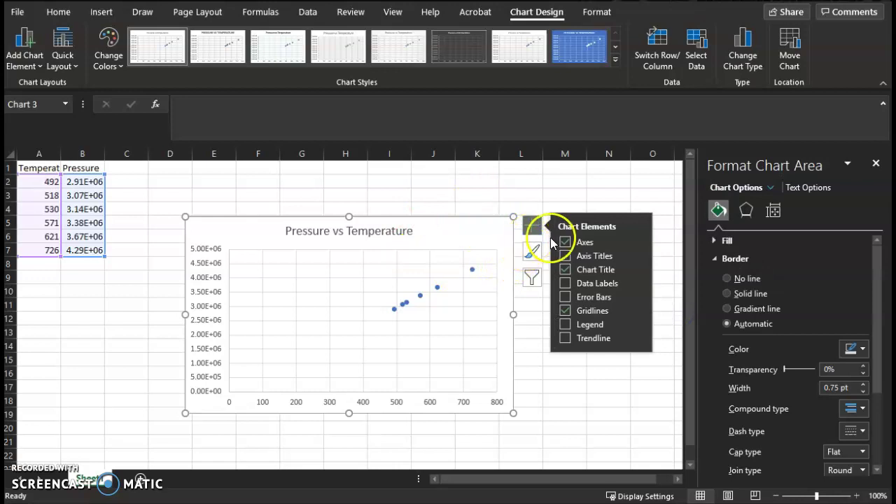
click(581, 256)
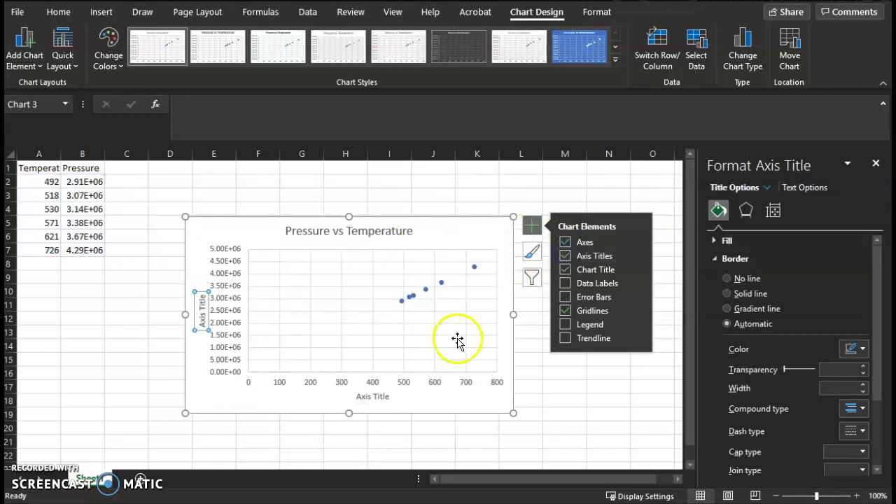
- Title the horizontal axis 'Temperature / K' and the vertical axis 'Pressure / Pa'
click(377, 397)
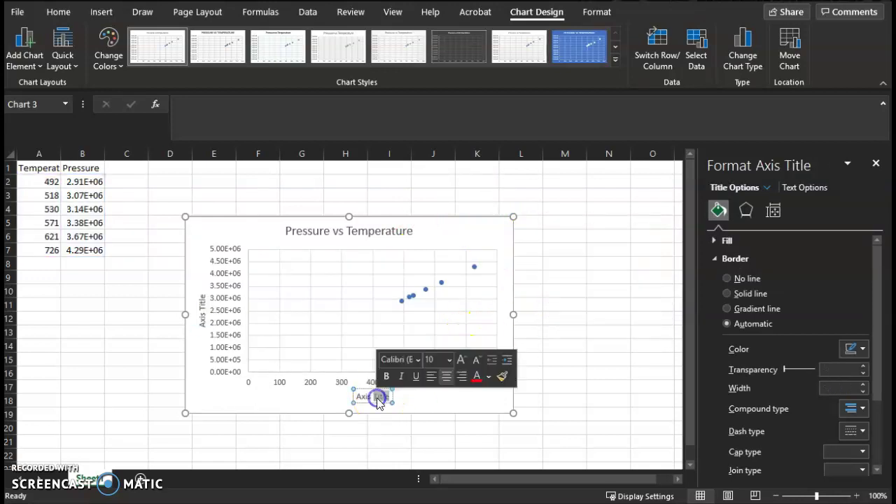
triple_click(377, 397)
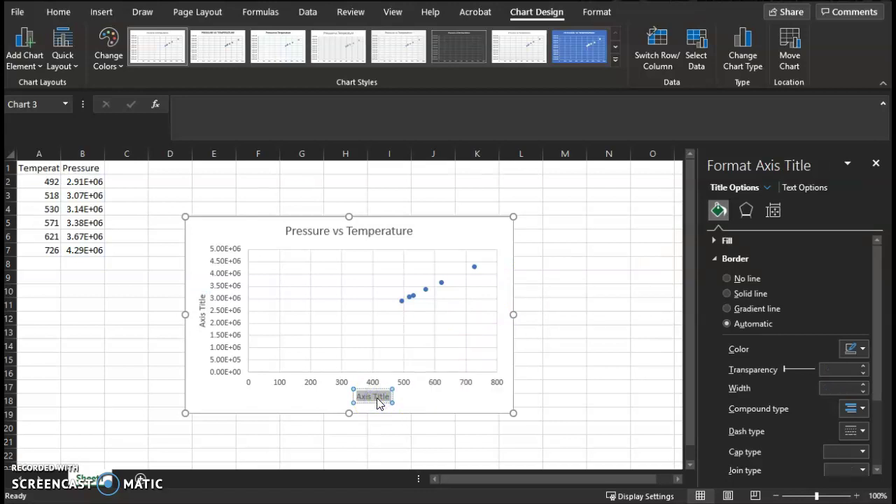
text(Temperature)
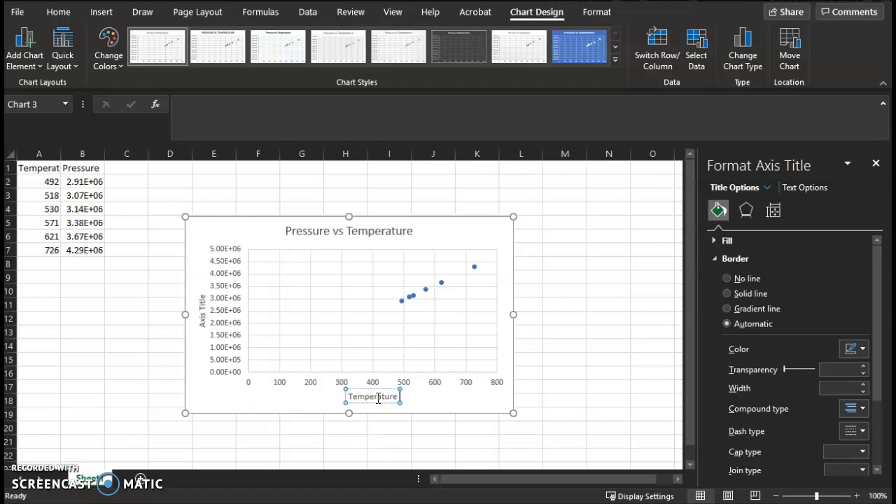
text( / K)
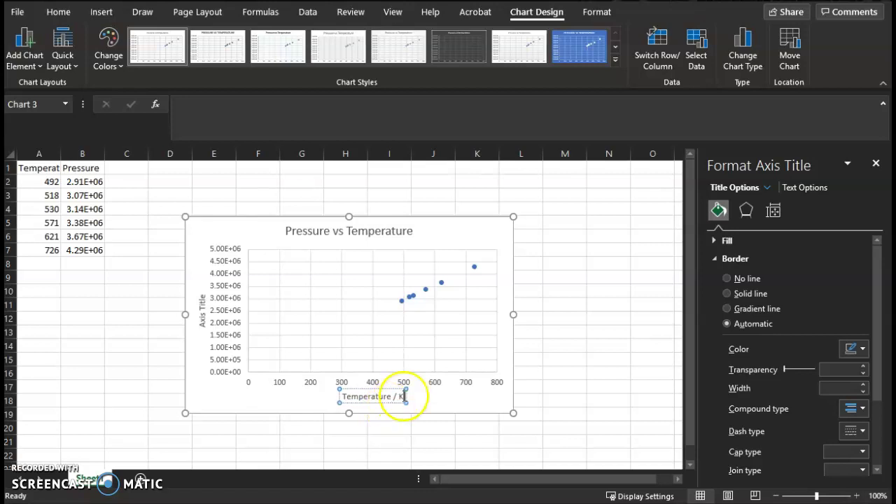
click(201, 311)
triple_click(201, 313)
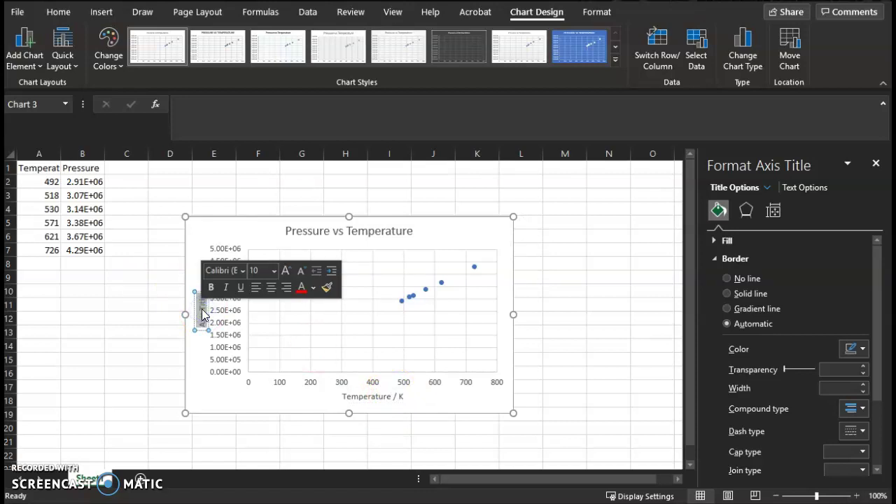
text(Pressure)
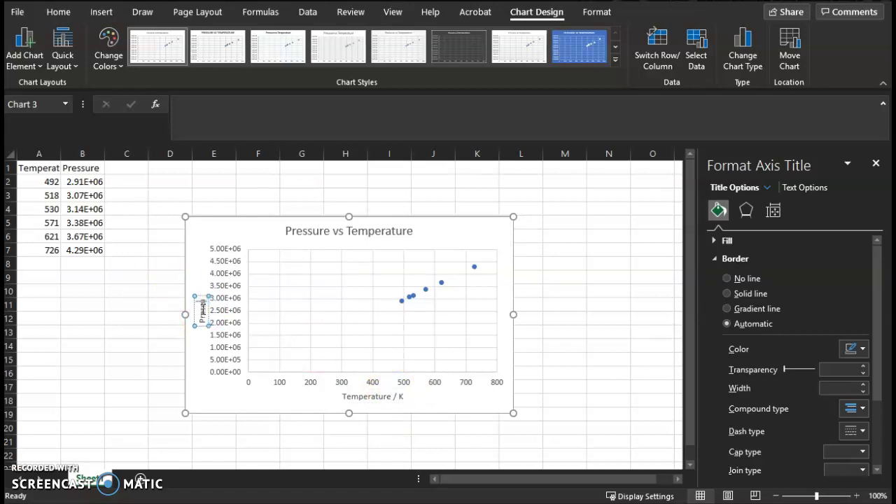
text( / Pa)
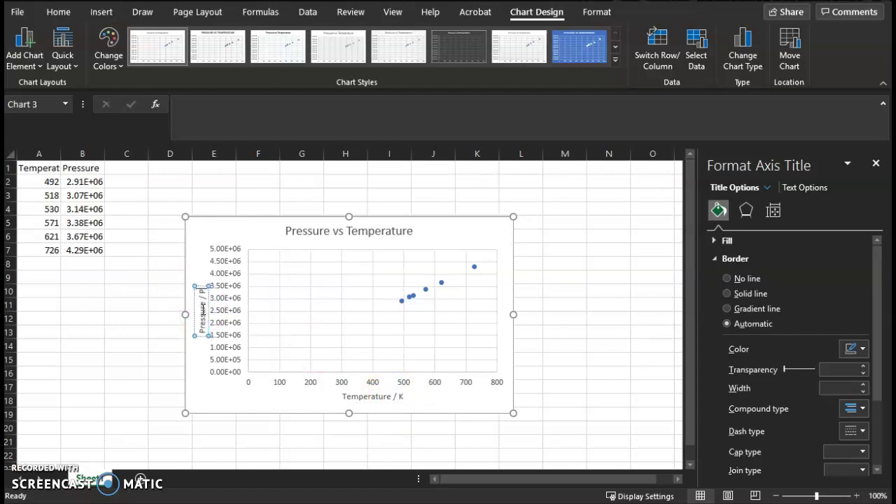
- Add a trendline through the scatter points and open its full formatting options
click(486, 234)
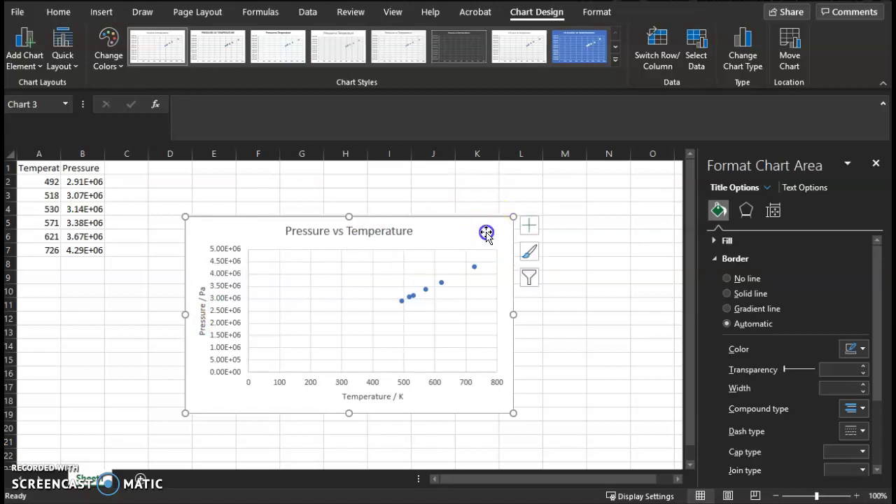
click(530, 224)
click(570, 339)
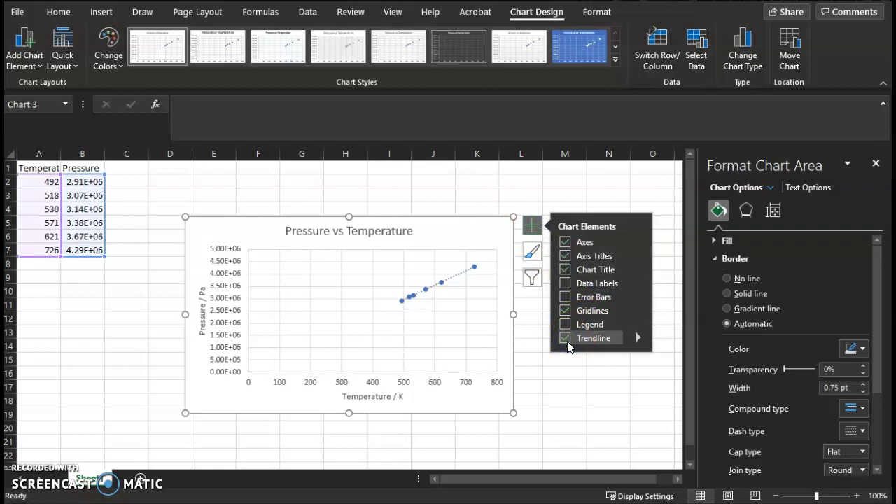
click(637, 338)
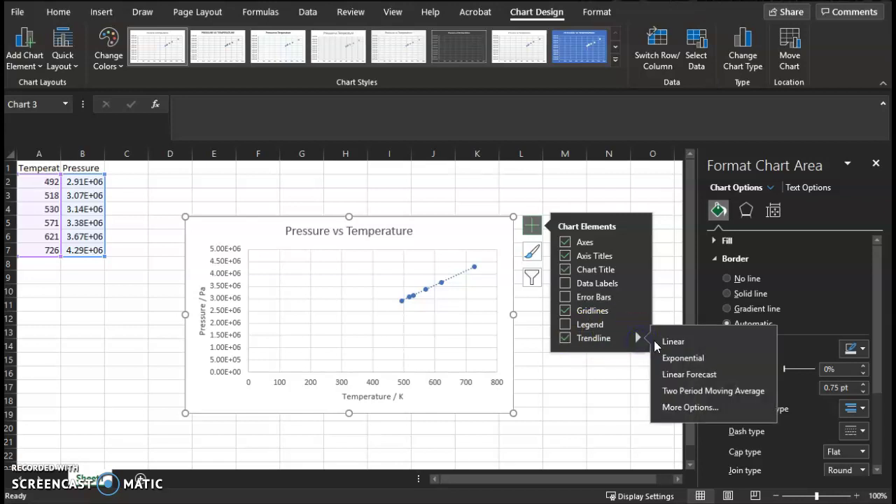
click(672, 412)
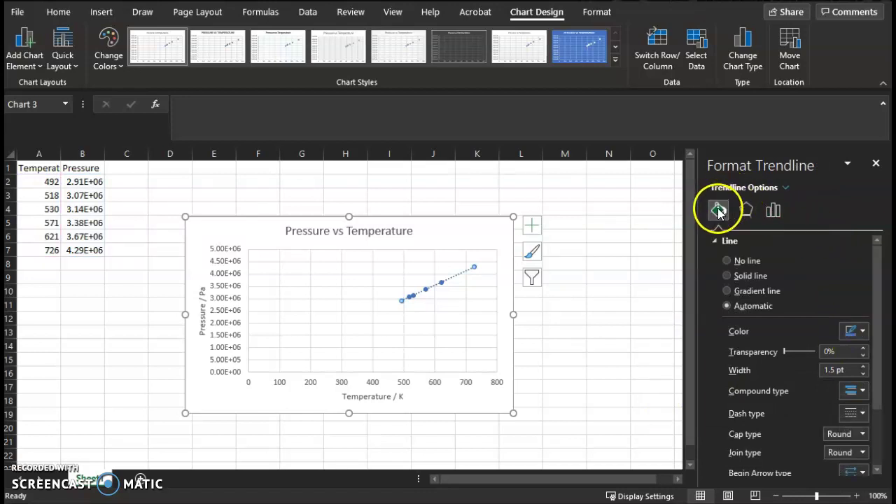
- Display the equation y = 5912.1x + 1490.9 and move it just above the trendline
click(773, 212)
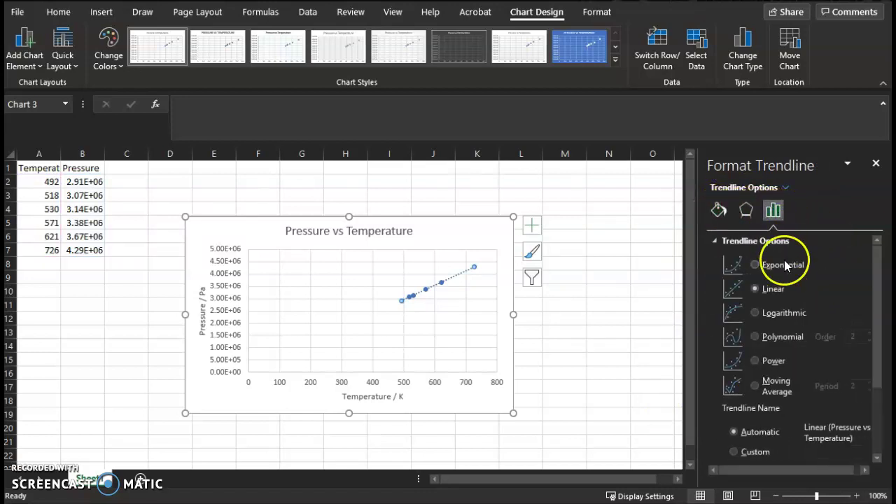
scroll(784, 259, down, 3)
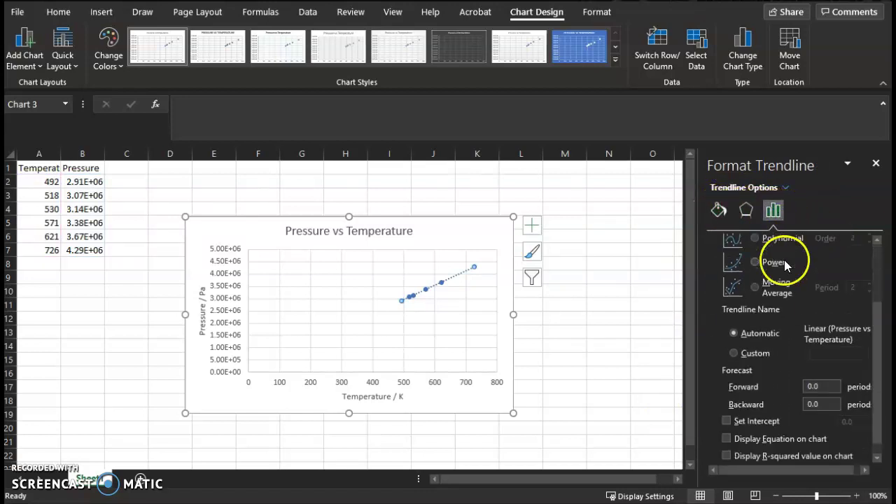
click(728, 435)
click(428, 263)
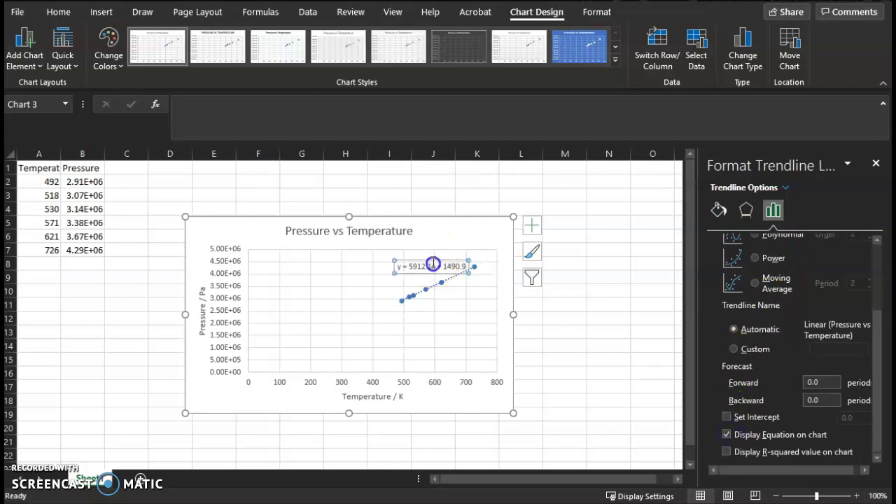
drag(429, 260, 411, 247)
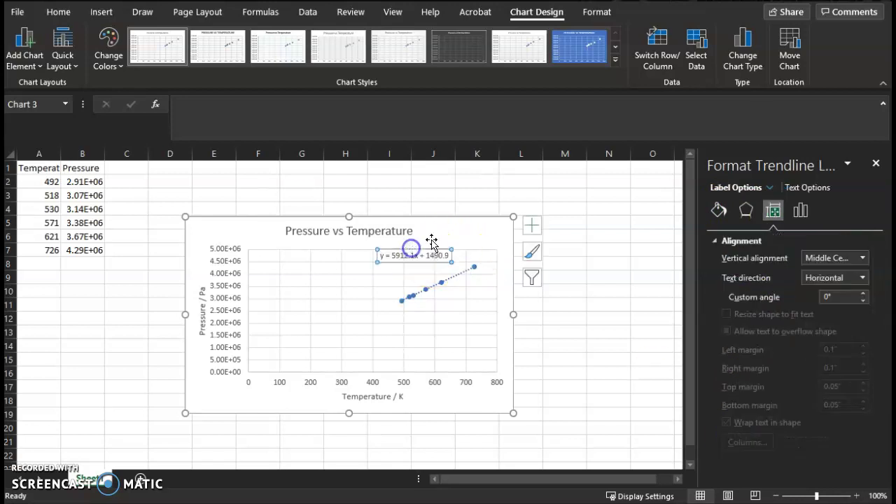
click(476, 237)
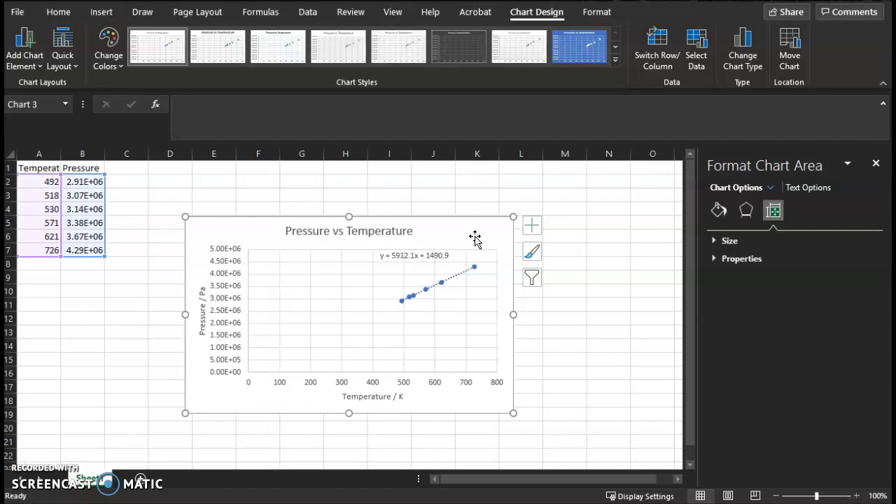
- Select the chart for copying, test-paste it at M13, then delete the pasted duplicate
click(474, 237)
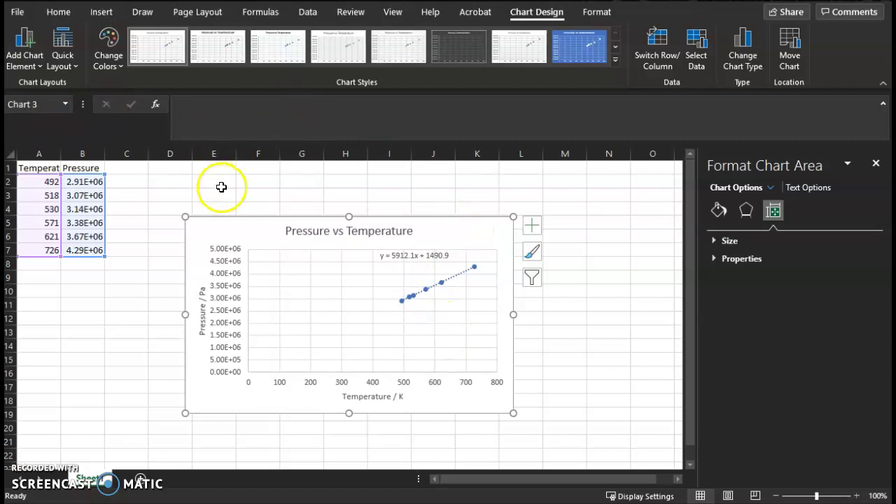
click(557, 328)
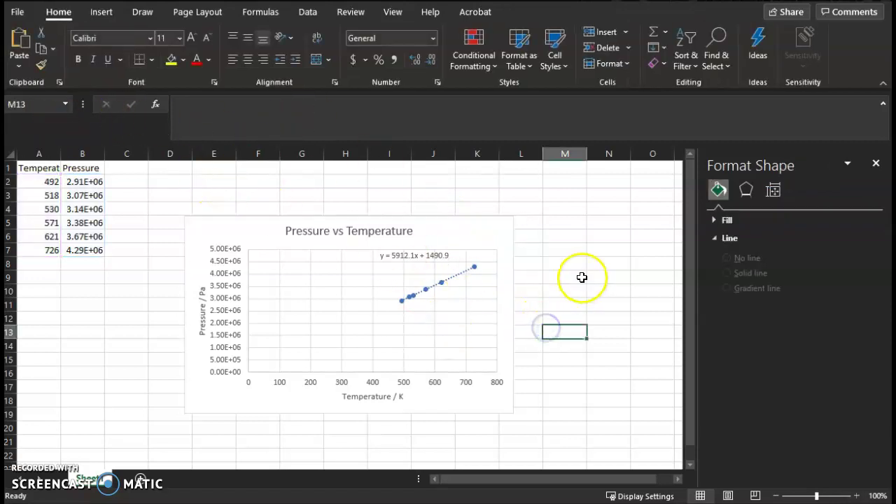
key(ctrl+v)
drag(587, 340, 480, 208)
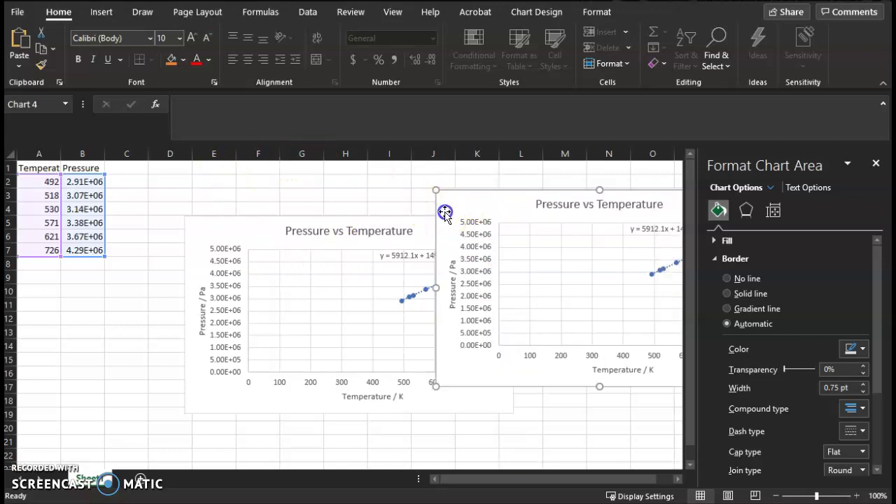
key(Delete)
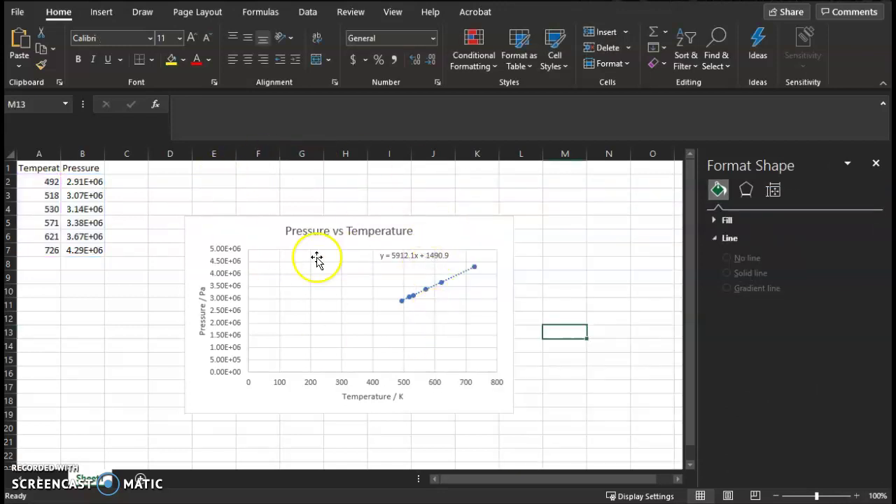